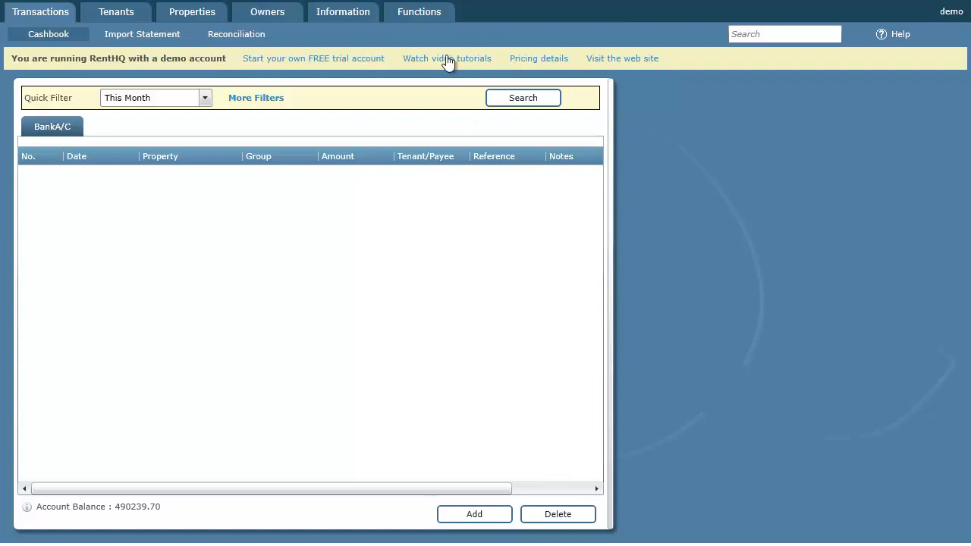
Start a new bank account named "Second account" with the description "Second bank account"
{"action": "left_click", "coordinate": [430, 13]}
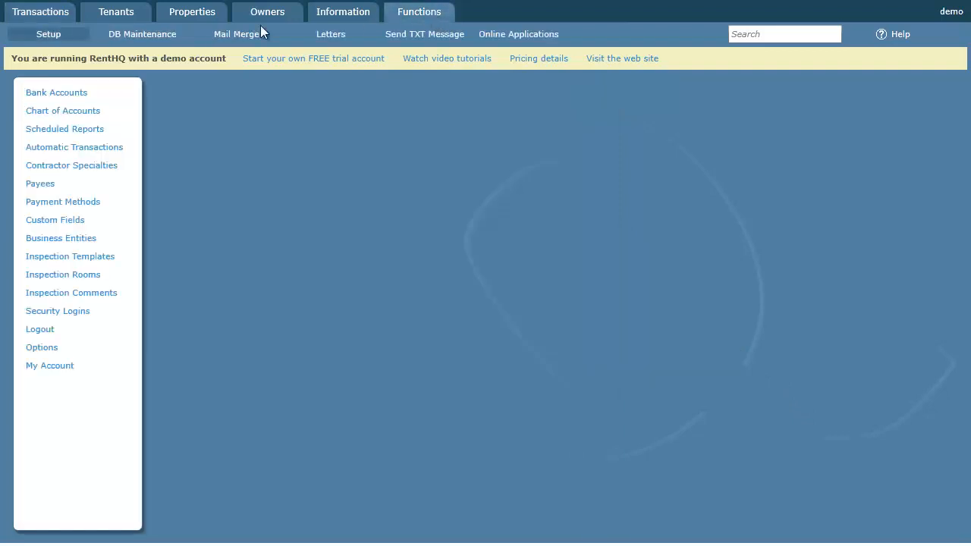
{"action": "left_click", "coordinate": [48, 95]}
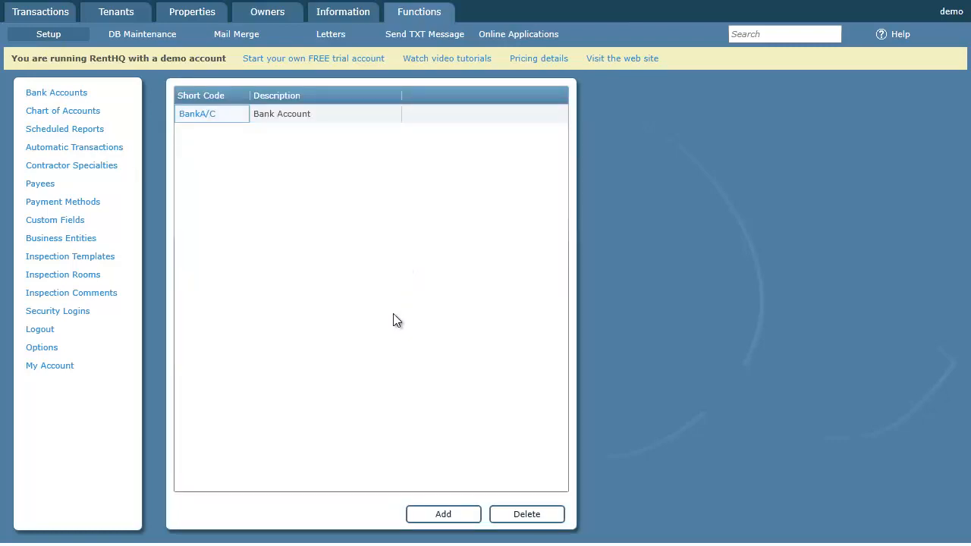
{"action": "left_click", "coordinate": [446, 518]}
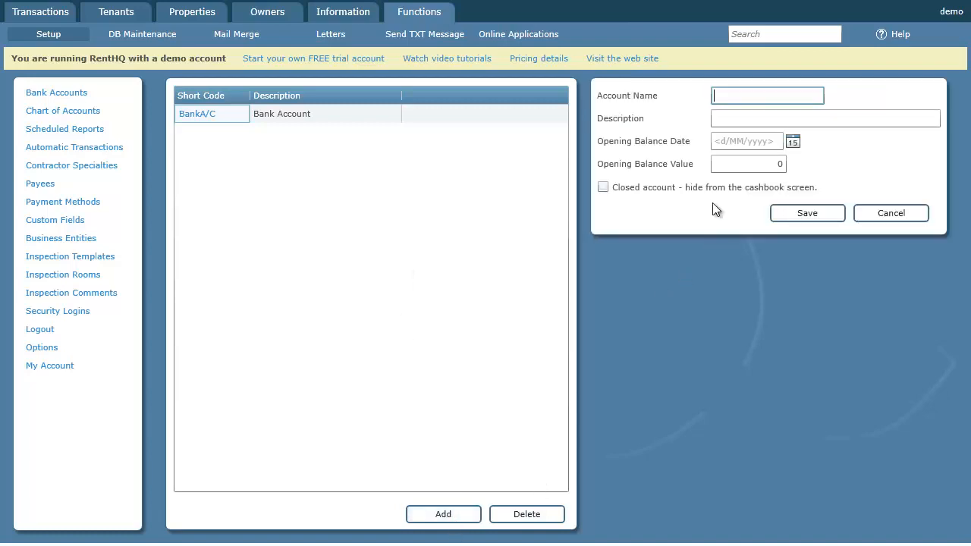
{"action": "type", "text": "Second account"}
{"action": "key", "text": "Tab"}
{"action": "type", "text": "S"}
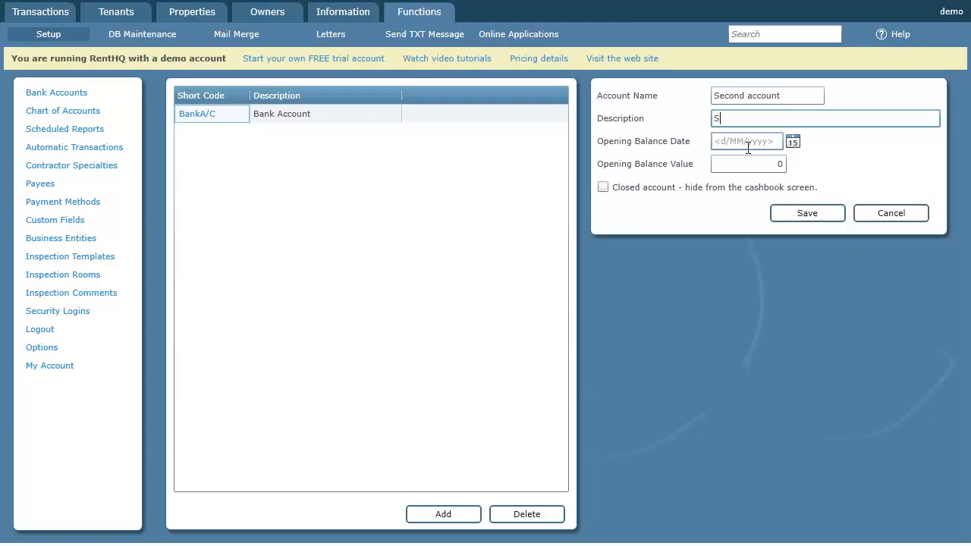
{"action": "type", "text": "econd bank account"}
{"action": "key", "text": "Tab"}
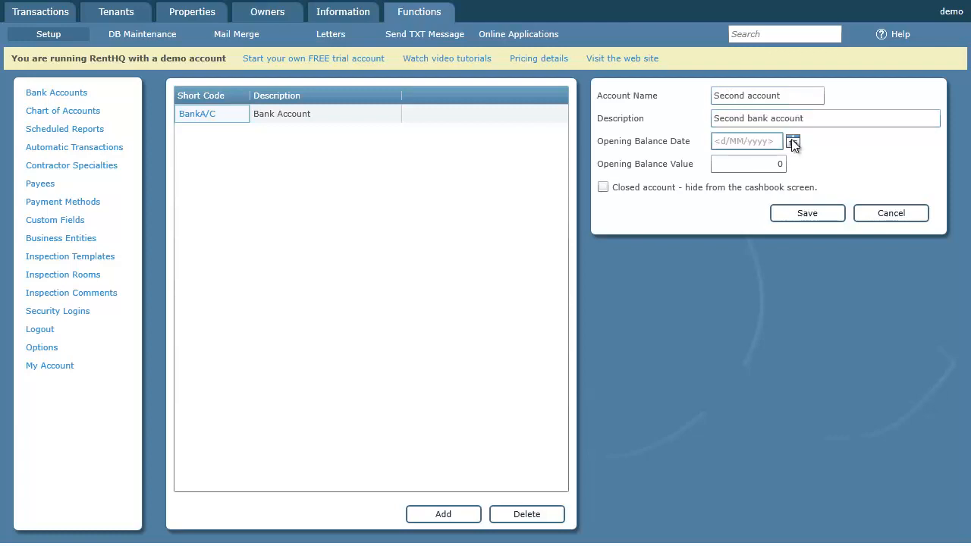
Set the new bank account's opening balance date to 9/02/2022 and opening value to 1000, and save it
{"action": "left_click", "coordinate": [793, 141]}
{"action": "left_click", "coordinate": [781, 205]}
{"action": "left_click", "coordinate": [764, 166]}
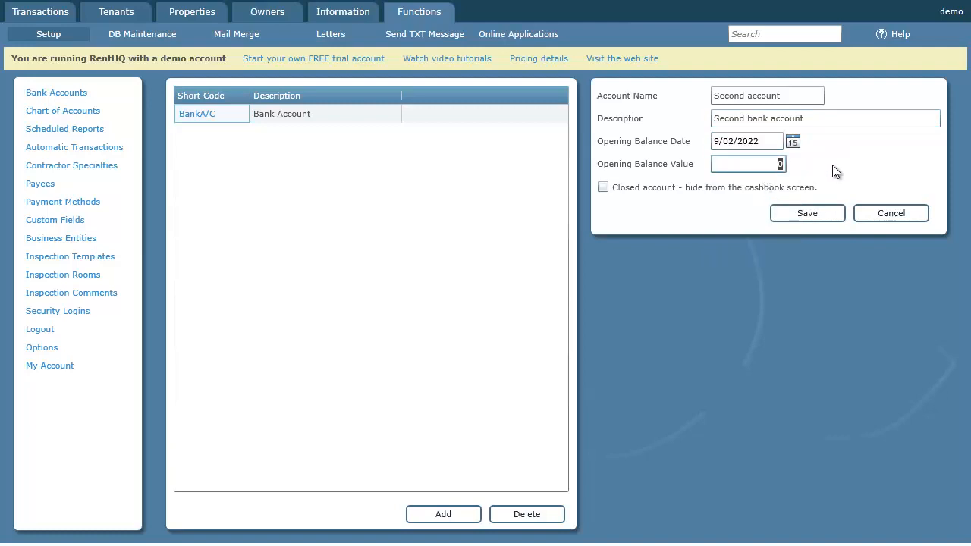
{"action": "type", "text": "1000"}
{"action": "left_click", "coordinate": [809, 213]}
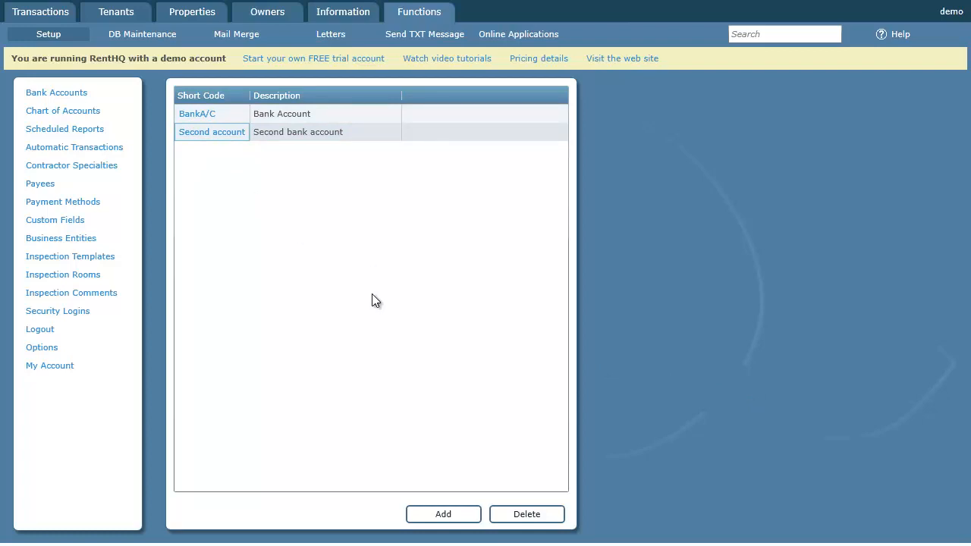
Examine the chart of accounts, highlighting all income groups and all expense groups in turn
{"action": "left_click", "coordinate": [64, 115]}
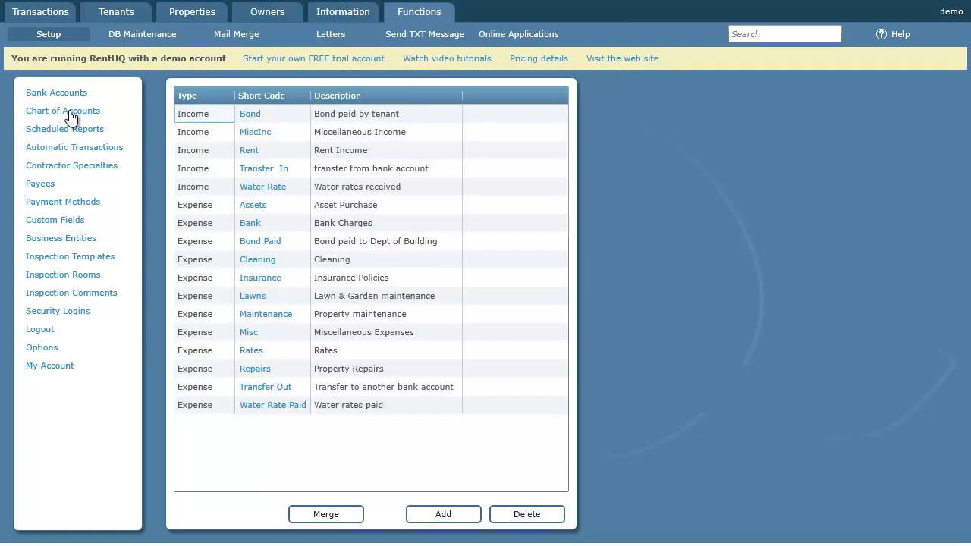
{"action": "left_click", "coordinate": [202, 117]}
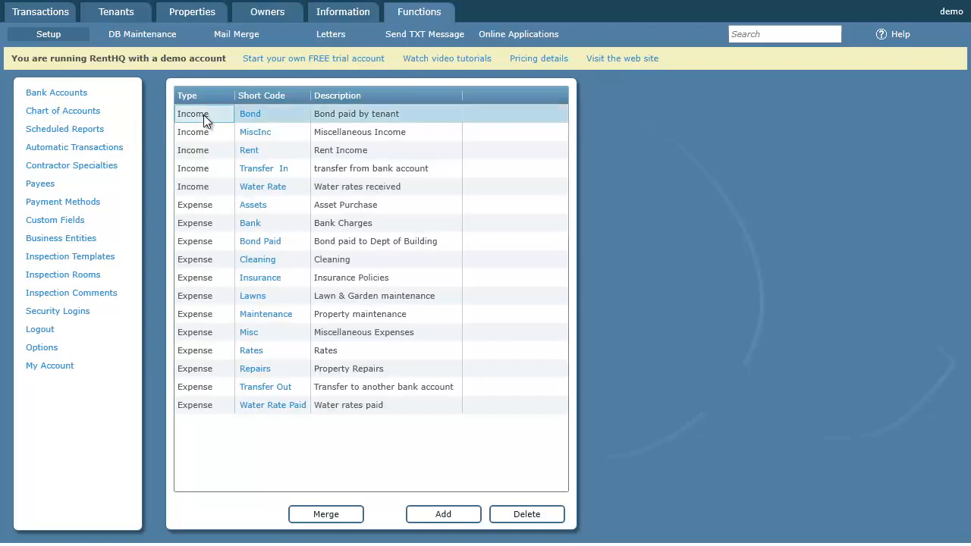
{"action": "left_click", "coordinate": [188, 187], "text": "shift"}
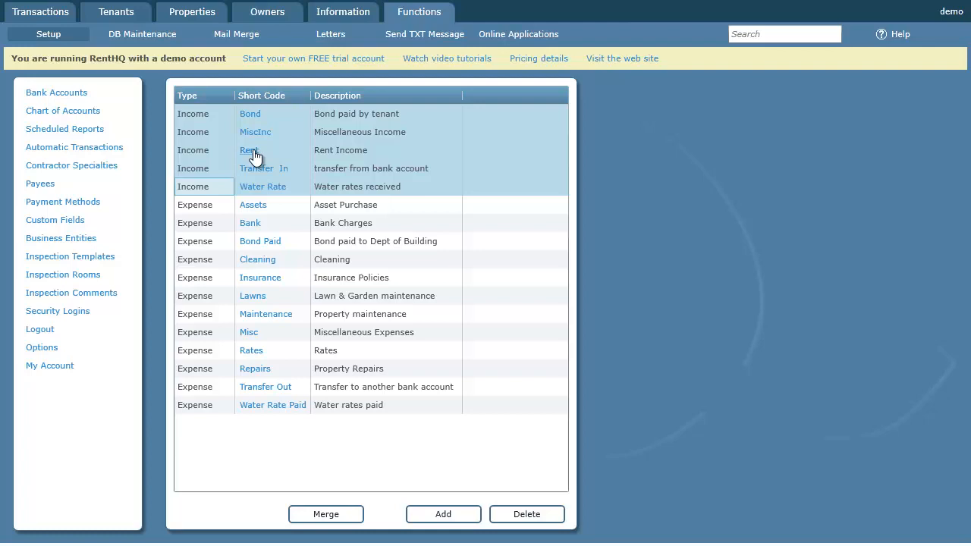
{"action": "left_click", "coordinate": [194, 205]}
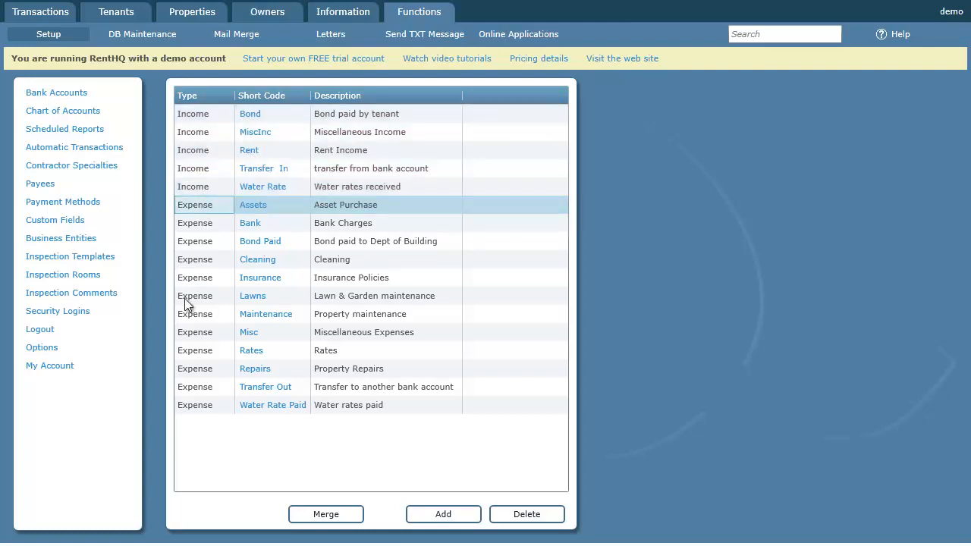
{"action": "left_click", "coordinate": [194, 406], "text": "shift"}
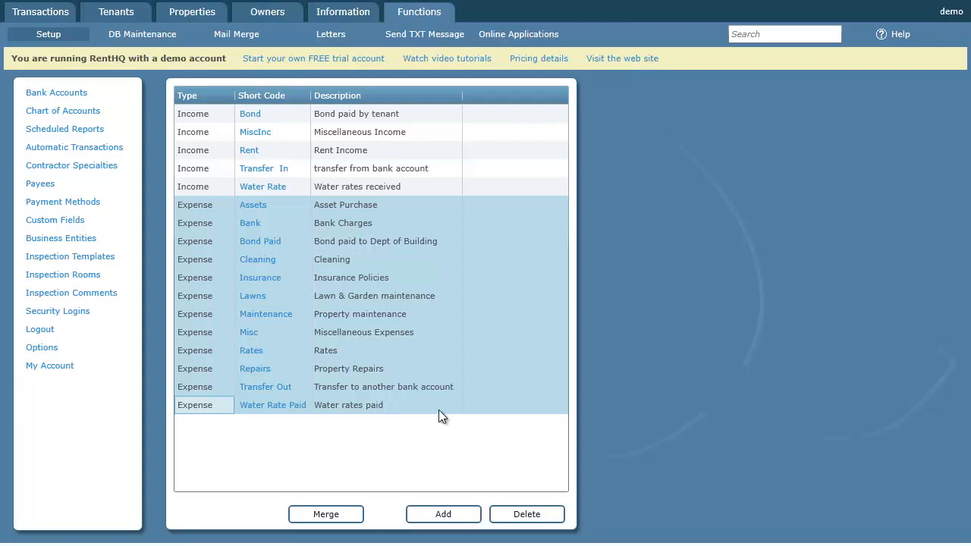
Create a new payee for a builder by entering the payee's name, and save it
{"action": "left_click", "coordinate": [40, 185]}
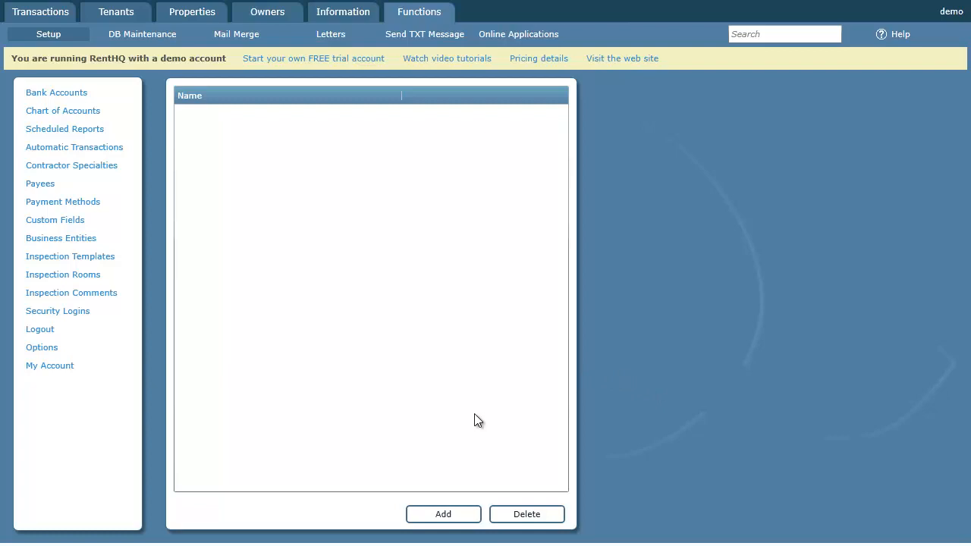
{"action": "left_click", "coordinate": [444, 516]}
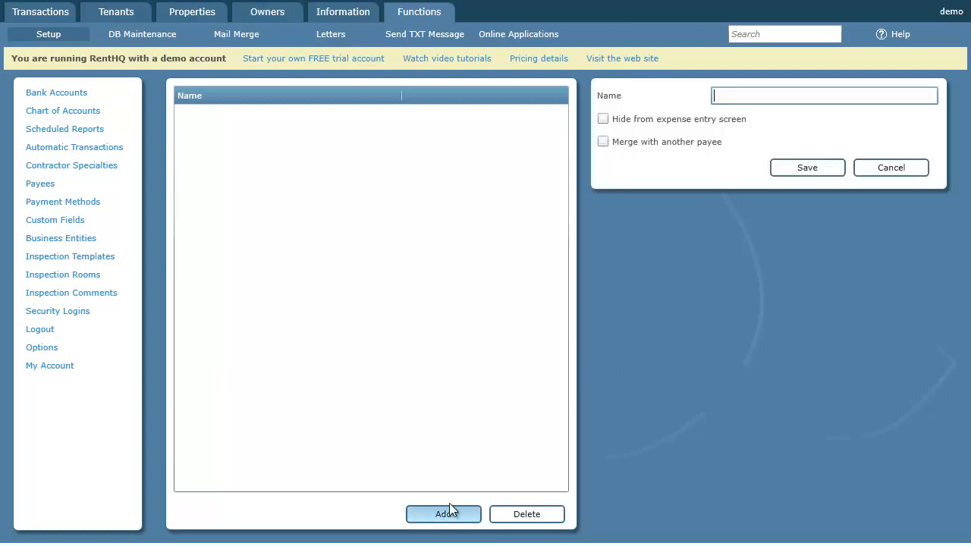
{"action": "type", "text": "Mr Builder"}
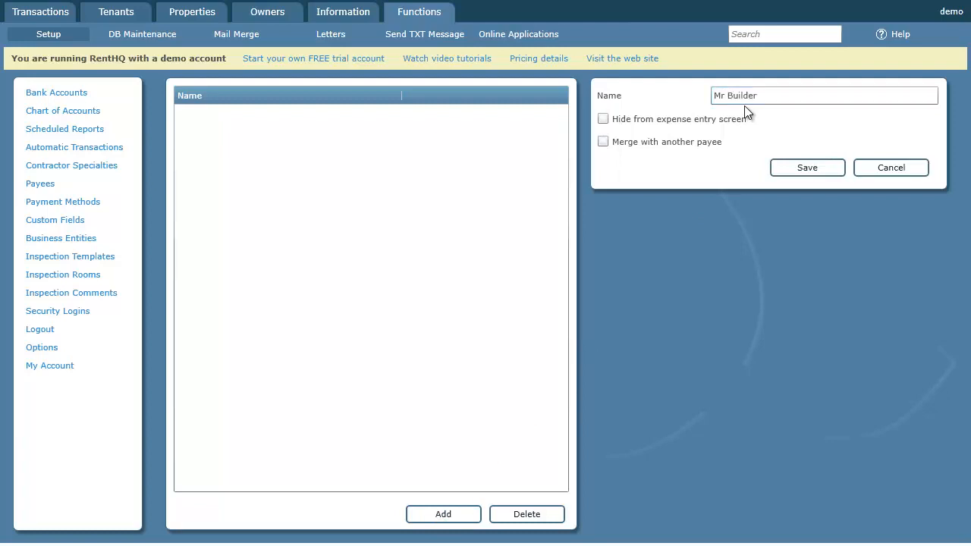
{"action": "left_click", "coordinate": [809, 168]}
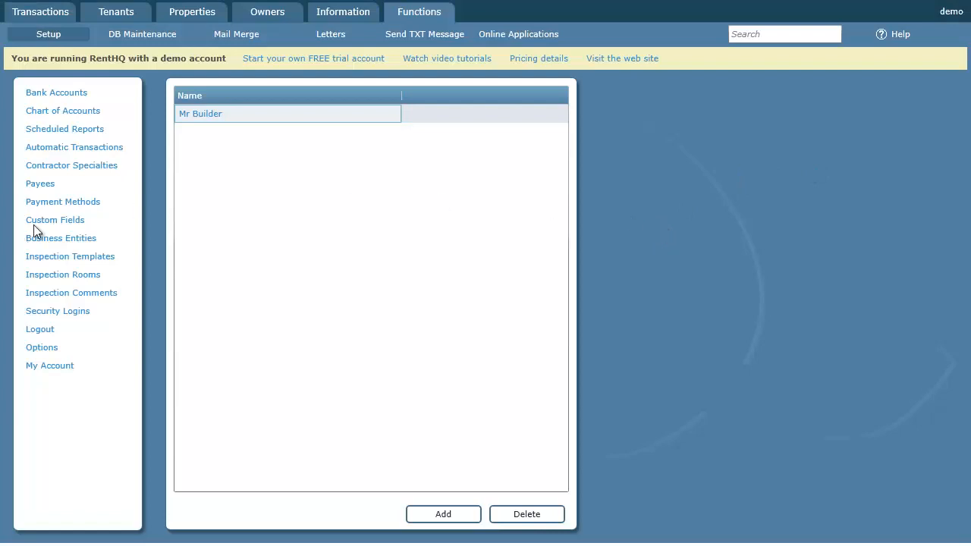
View the payment methods, and search this month's cashbook transactions for the Second account
{"action": "left_click", "coordinate": [53, 203]}
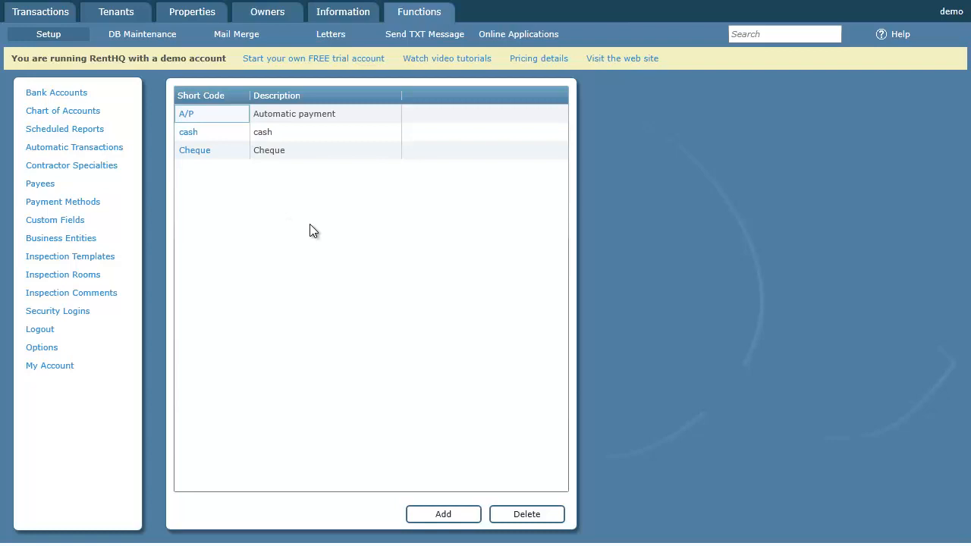
{"action": "left_click", "coordinate": [47, 18]}
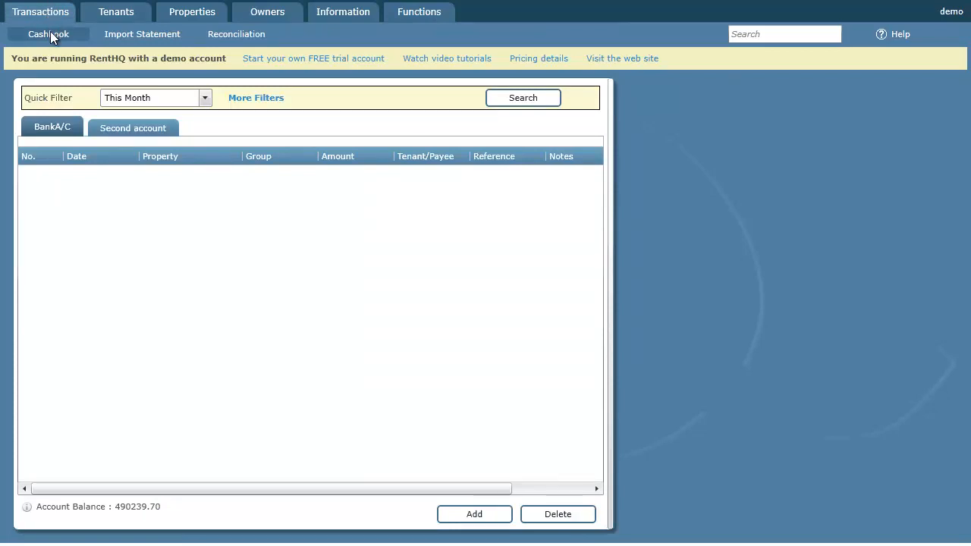
{"action": "left_click", "coordinate": [145, 129]}
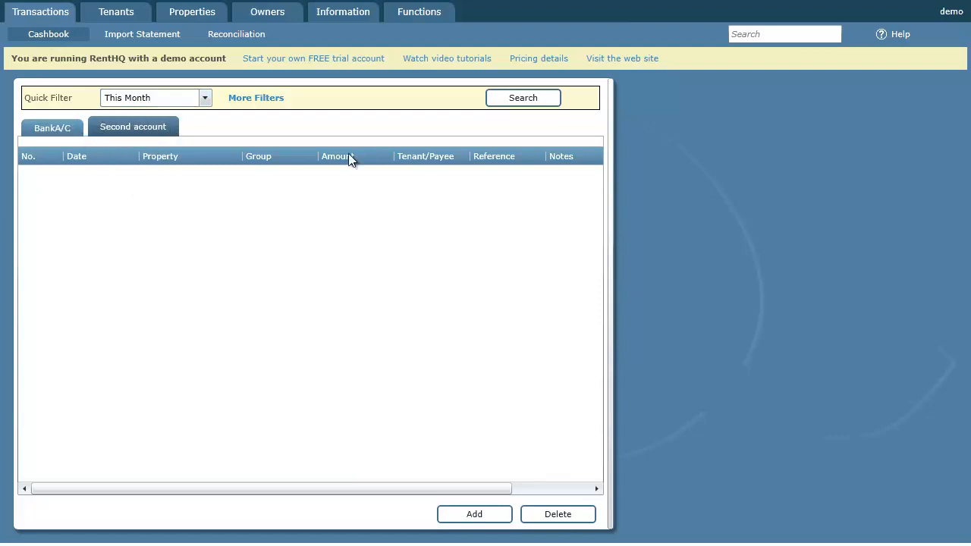
{"action": "left_click", "coordinate": [524, 102]}
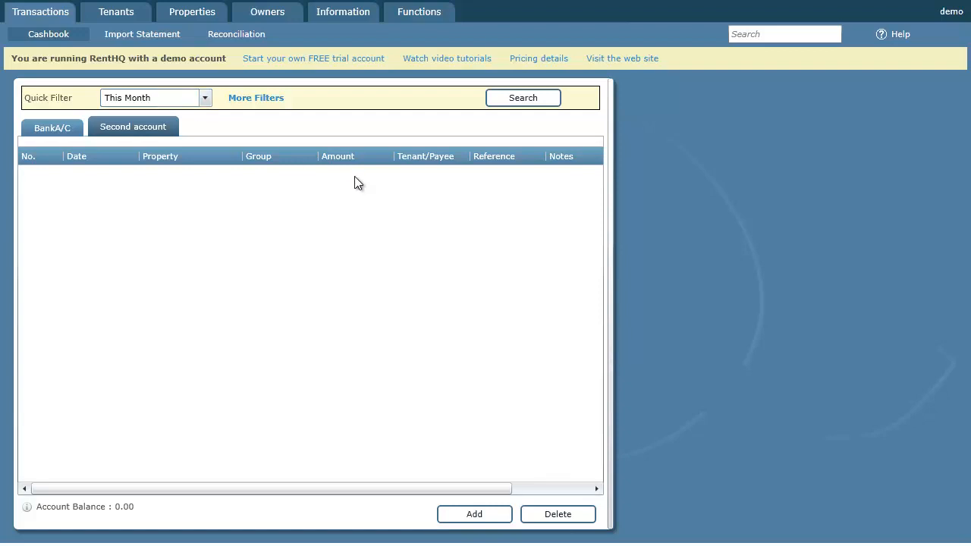
Add a new cashbook transaction in the Rent group with an amount of 120
{"action": "left_click", "coordinate": [476, 518]}
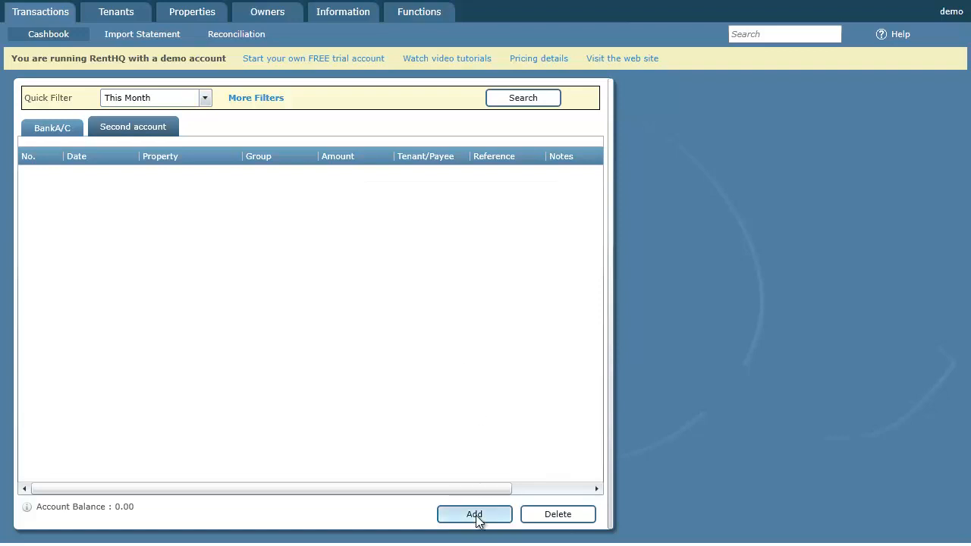
{"action": "left_click", "coordinate": [476, 517]}
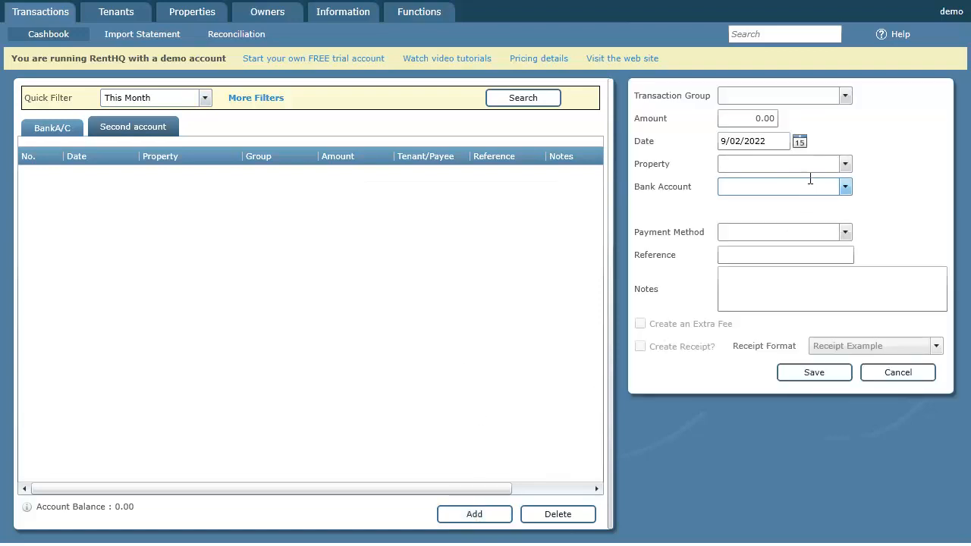
{"action": "left_click", "coordinate": [846, 98]}
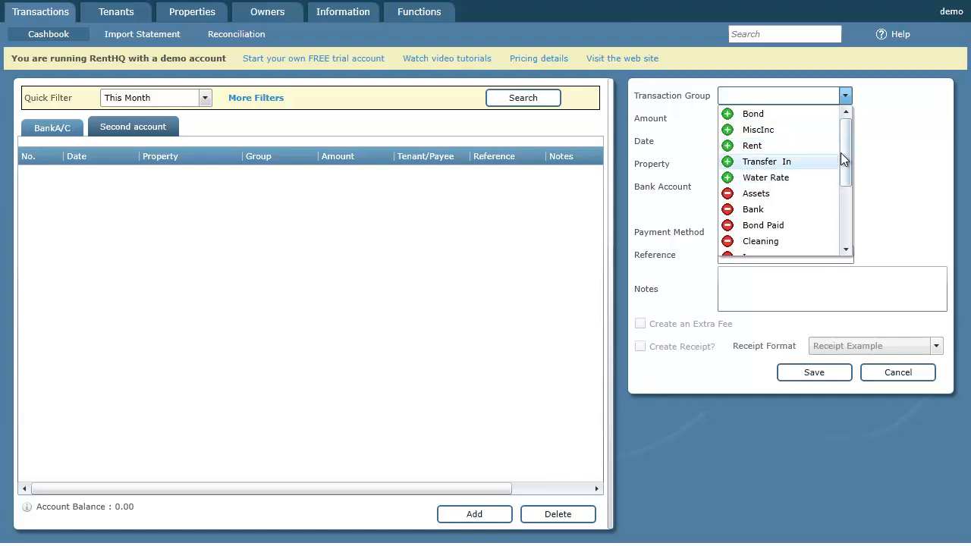
{"action": "left_click_drag", "start_coordinate": [842, 155], "coordinate": [848, 105]}
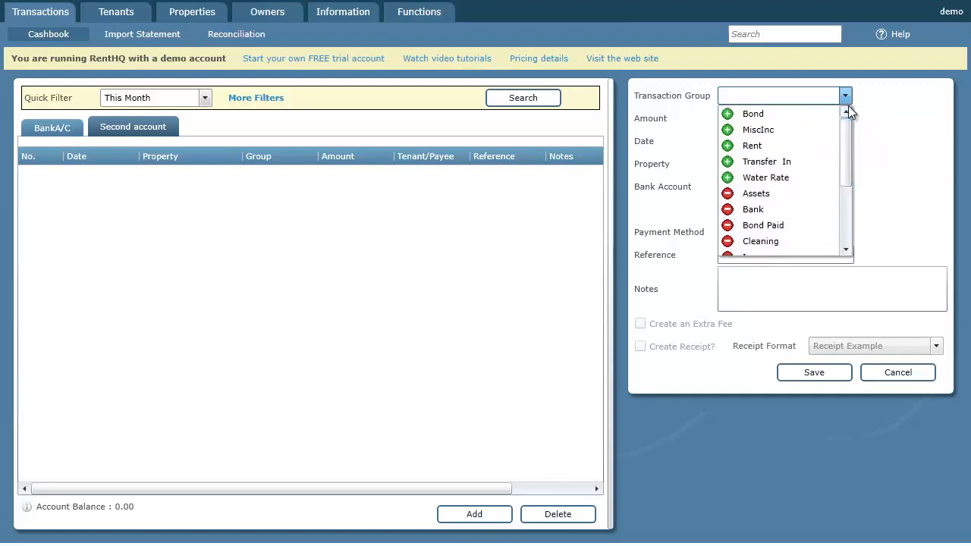
{"action": "left_click", "coordinate": [763, 147]}
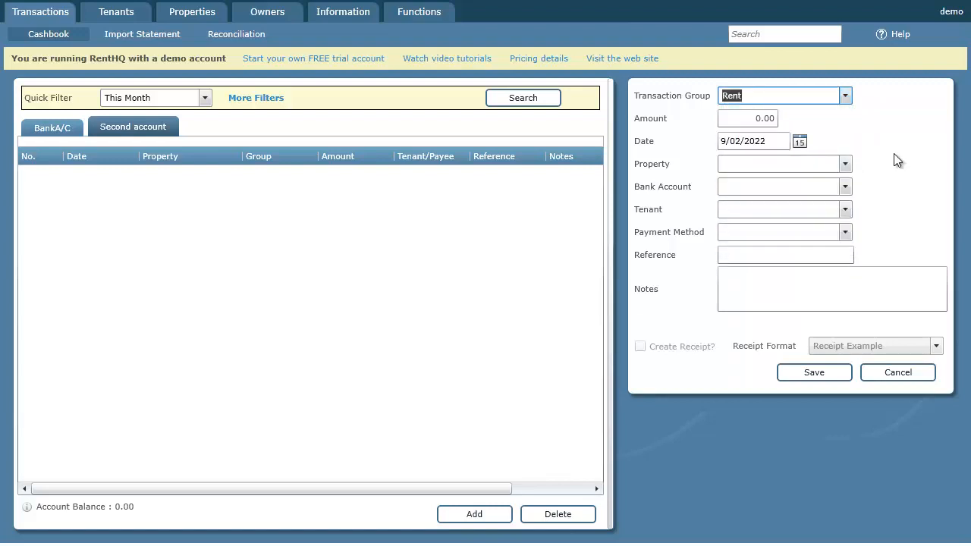
{"action": "left_click", "coordinate": [748, 118]}
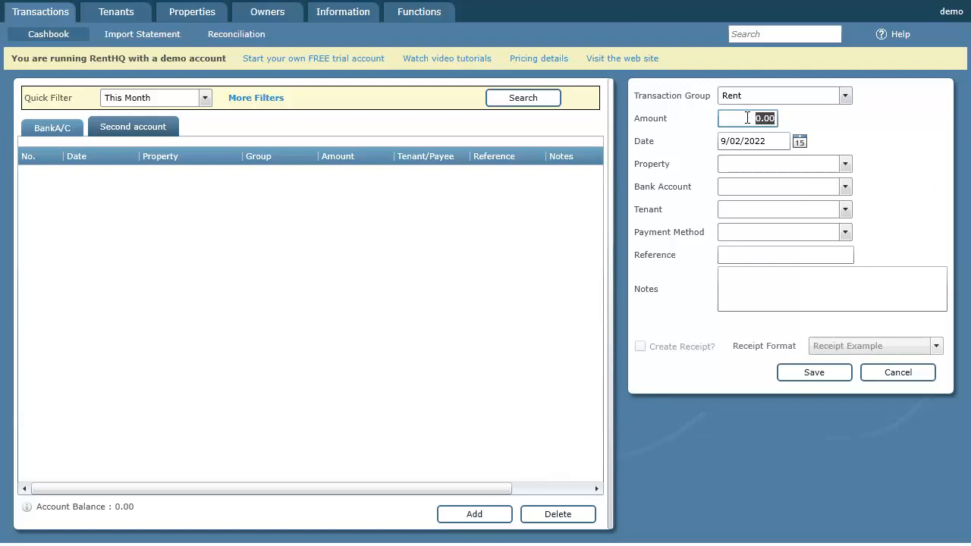
{"action": "type", "text": "120"}
{"action": "key", "text": "Tab"}
{"action": "key", "text": "Tab"}
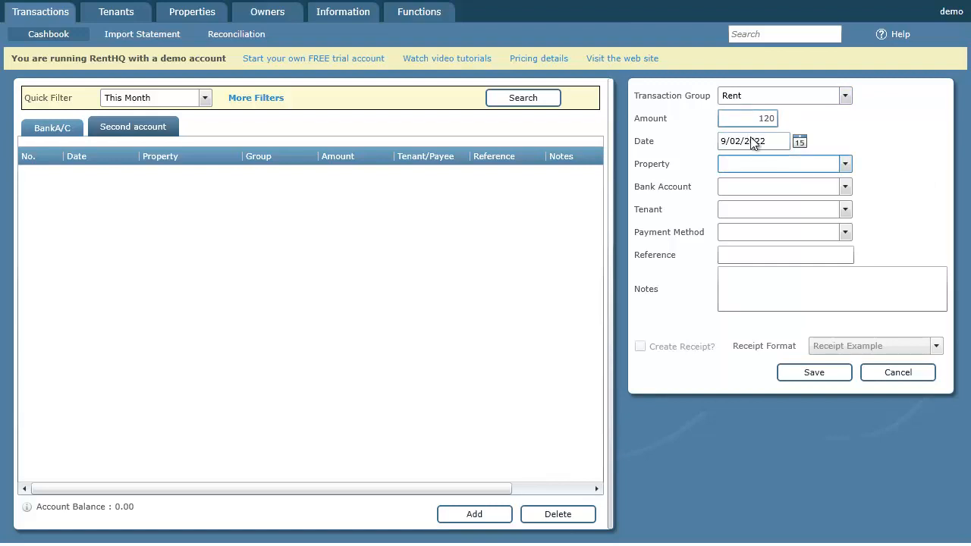
Assign the rent transaction to the property DemoProperty2
{"action": "left_click", "coordinate": [845, 164]}
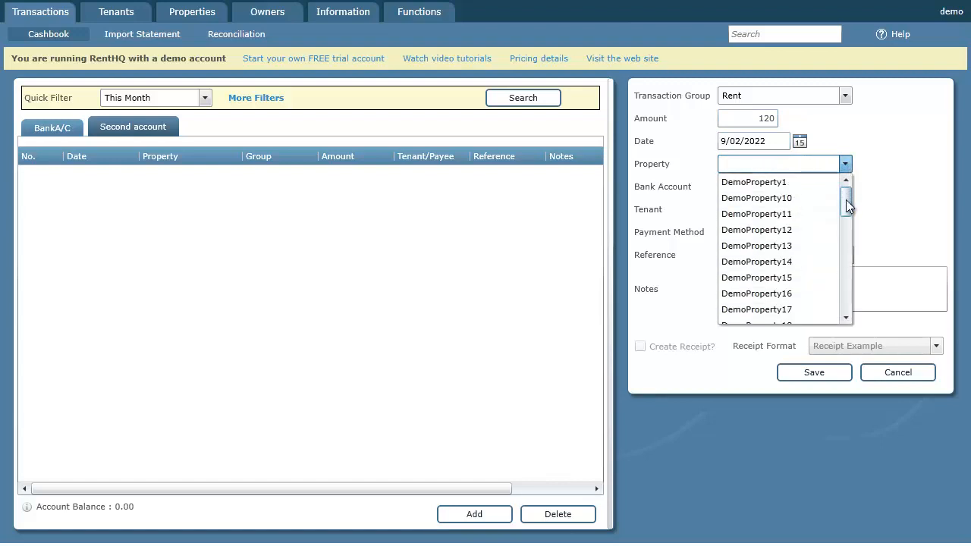
{"action": "left_click_drag", "start_coordinate": [846, 200], "coordinate": [847, 217]}
{"action": "left_click", "coordinate": [788, 245]}
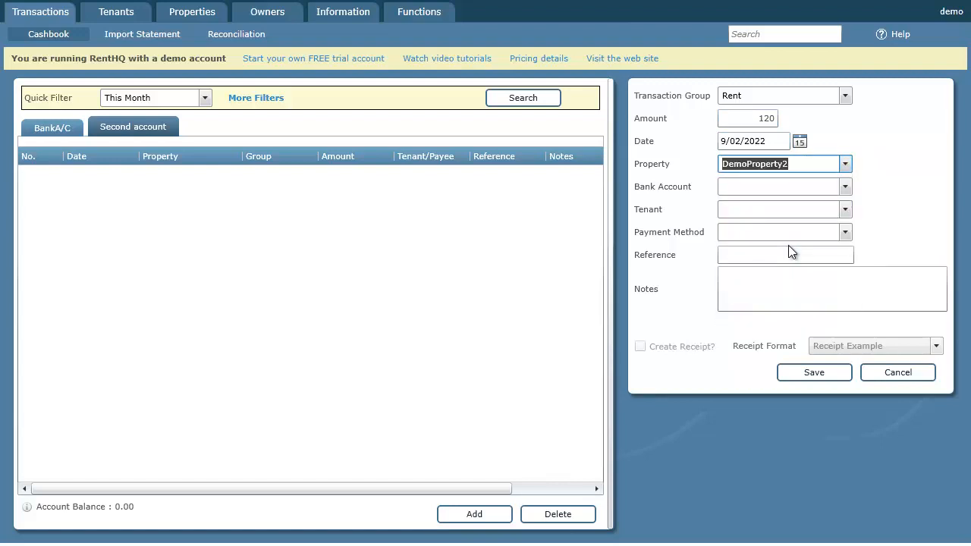
{"action": "key", "text": "Tab"}
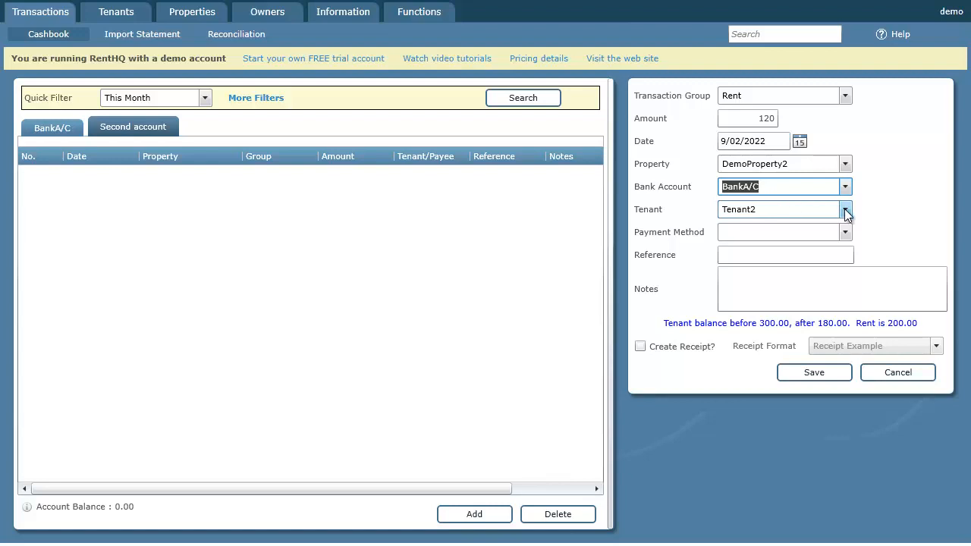
Check the available tenant and payment method choices for the rent transaction, and go to its reference field
{"action": "key", "text": "Tab"}
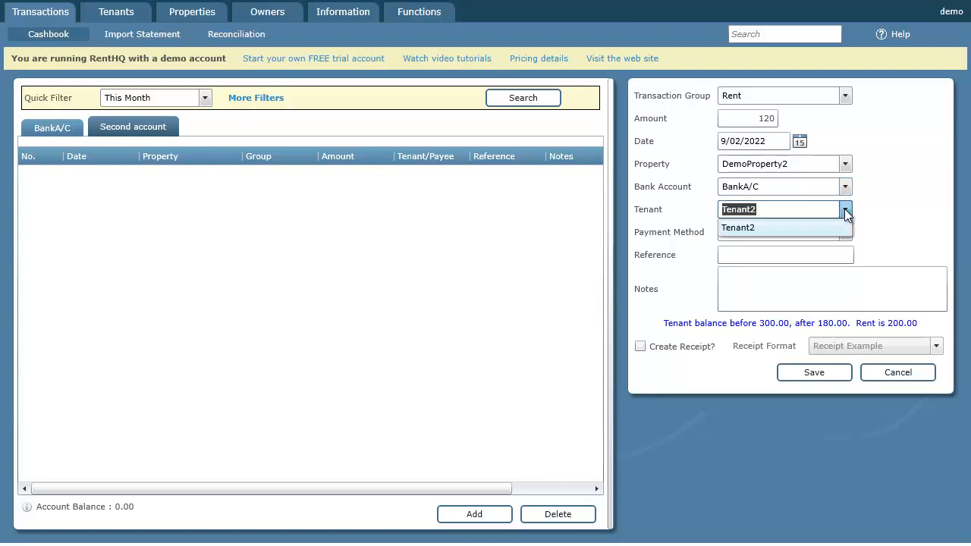
{"action": "left_click", "coordinate": [847, 213]}
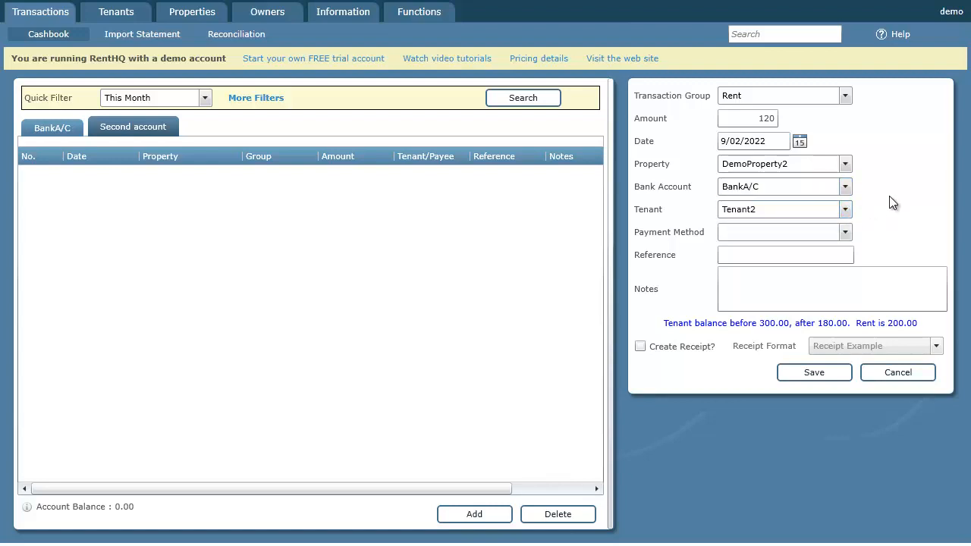
{"action": "left_click", "coordinate": [847, 233]}
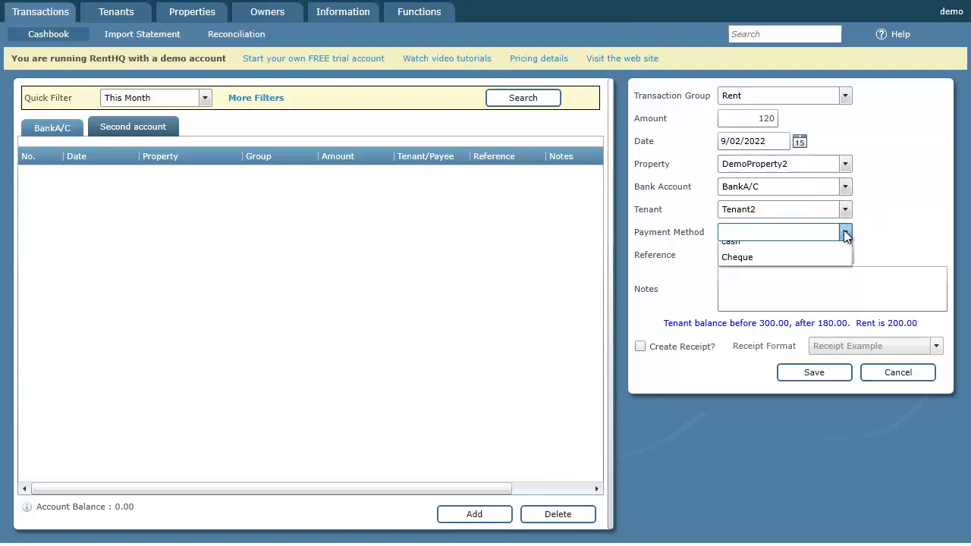
{"action": "left_click", "coordinate": [889, 222]}
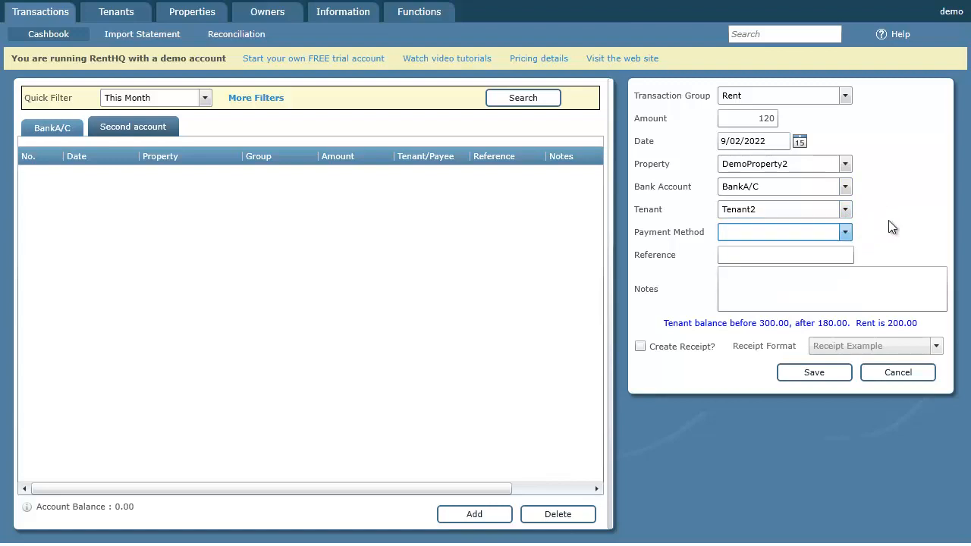
{"action": "left_click", "coordinate": [724, 256]}
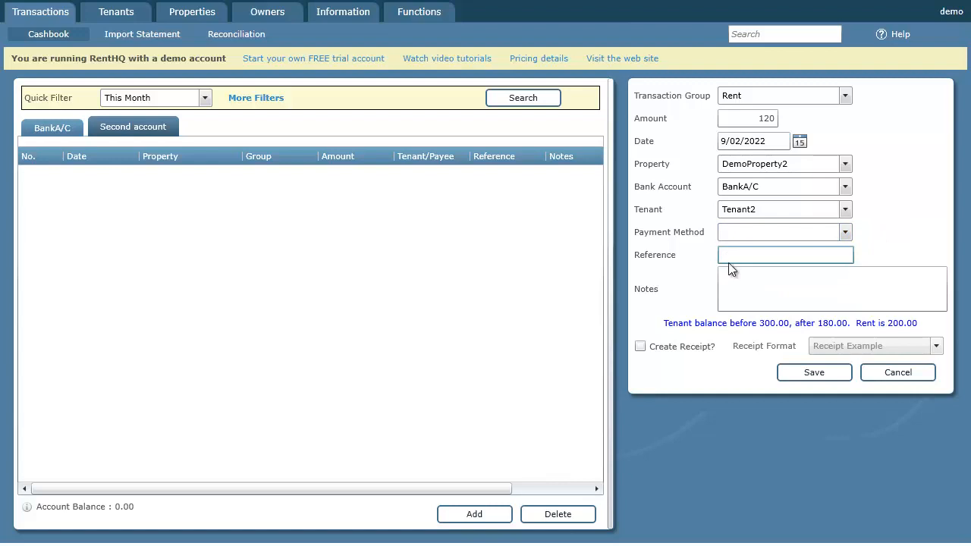
Save the rent transaction without creating a receipt, and show the transactions of the BankA/C account
{"action": "left_click", "coordinate": [756, 279]}
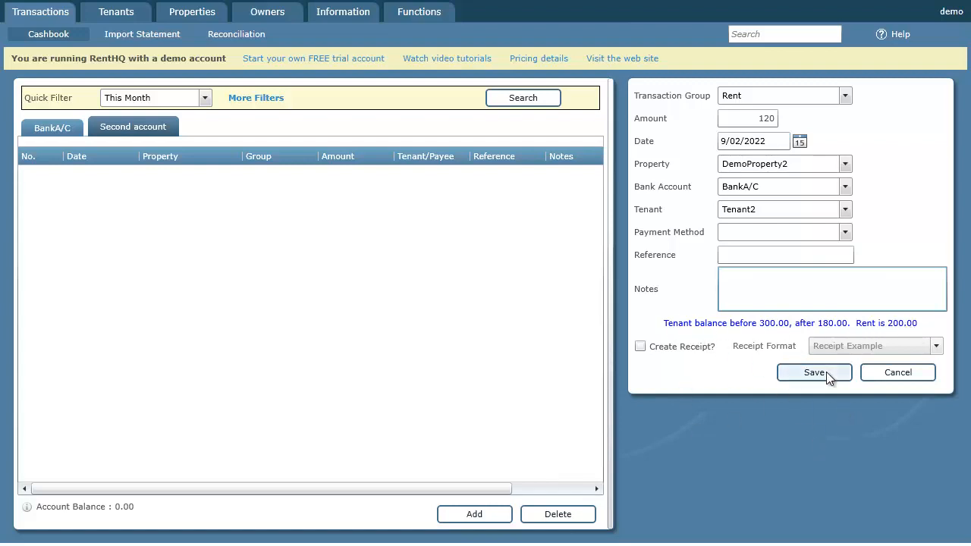
{"action": "left_click", "coordinate": [640, 347]}
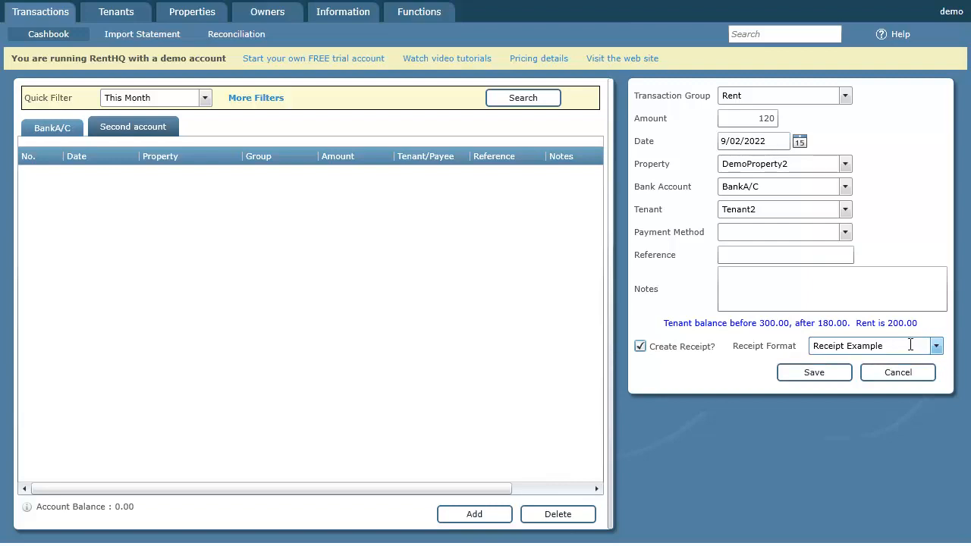
{"action": "left_click", "coordinate": [639, 346]}
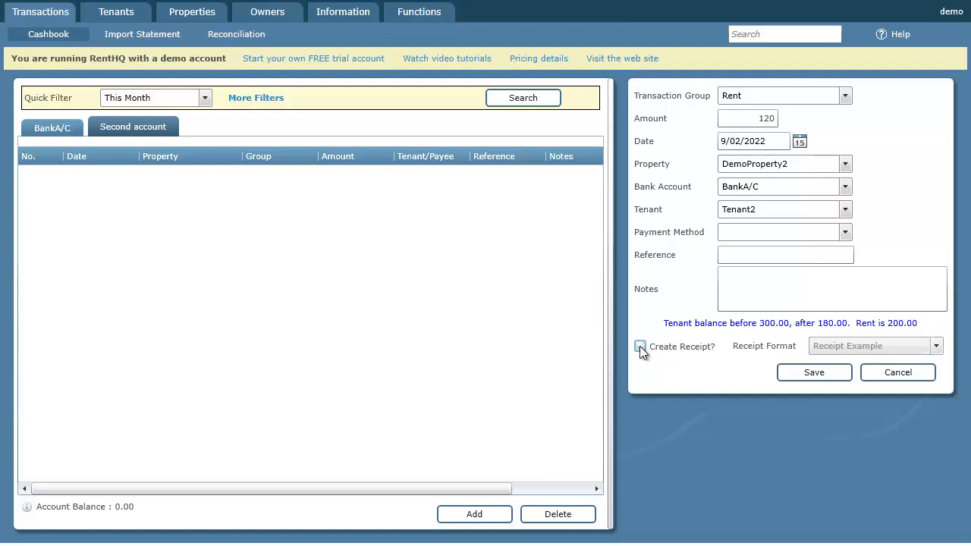
{"action": "left_click", "coordinate": [827, 377]}
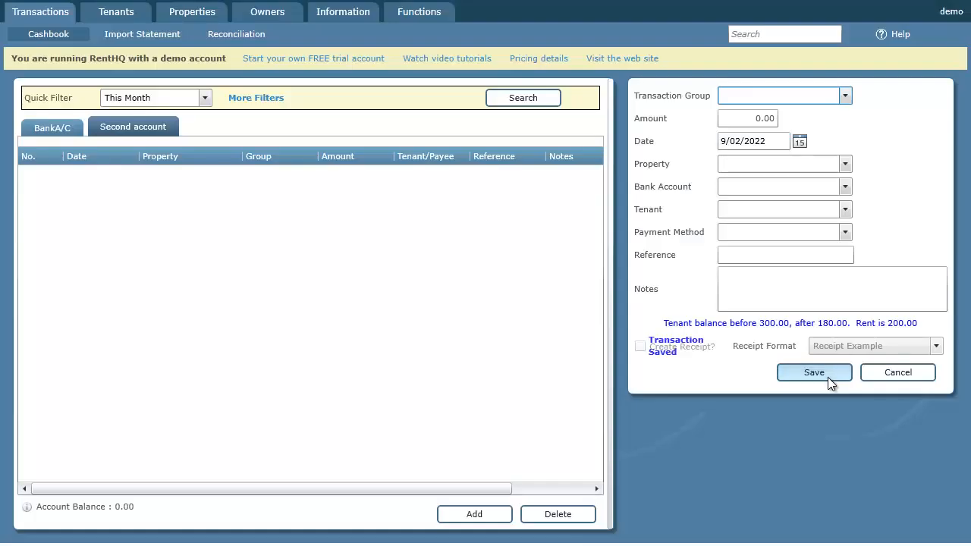
{"action": "left_click", "coordinate": [49, 128]}
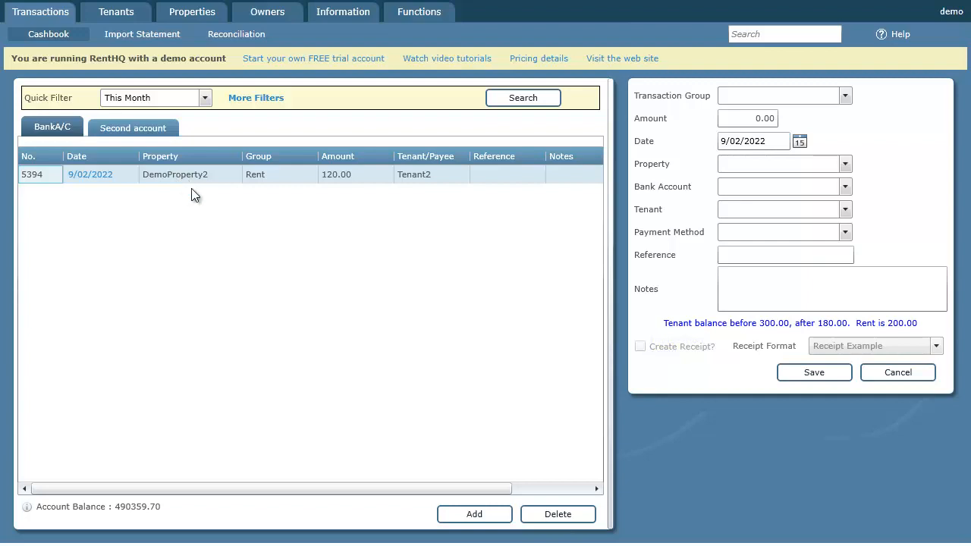
Enter a new cashbook transaction in the Repairs group with a tax-inclusive amount of 100
{"action": "left_click", "coordinate": [845, 96]}
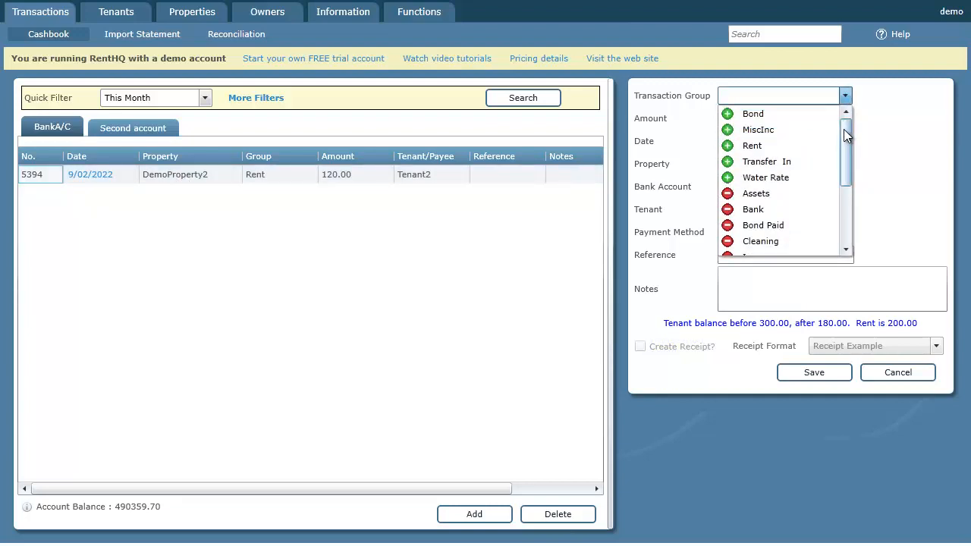
{"action": "left_click_drag", "start_coordinate": [844, 129], "coordinate": [847, 187]}
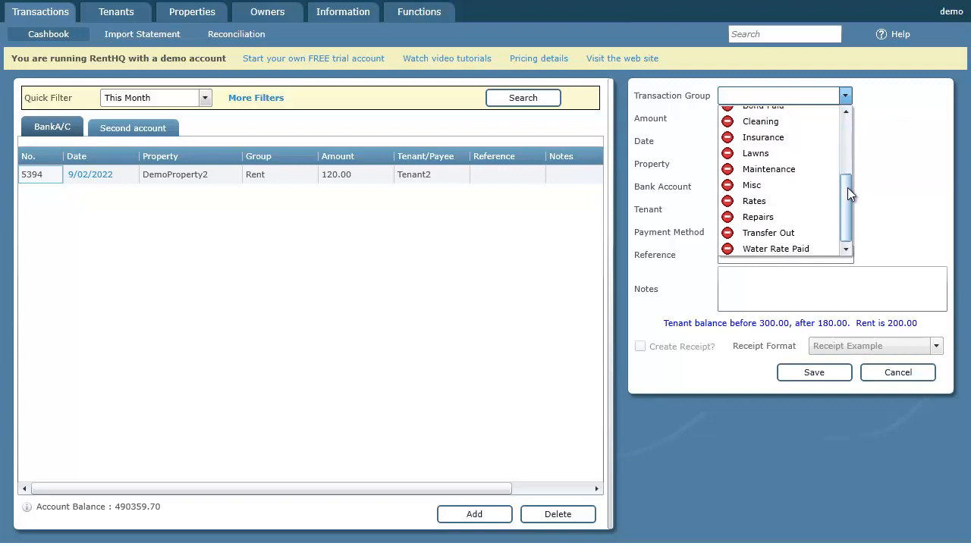
{"action": "left_click", "coordinate": [767, 216]}
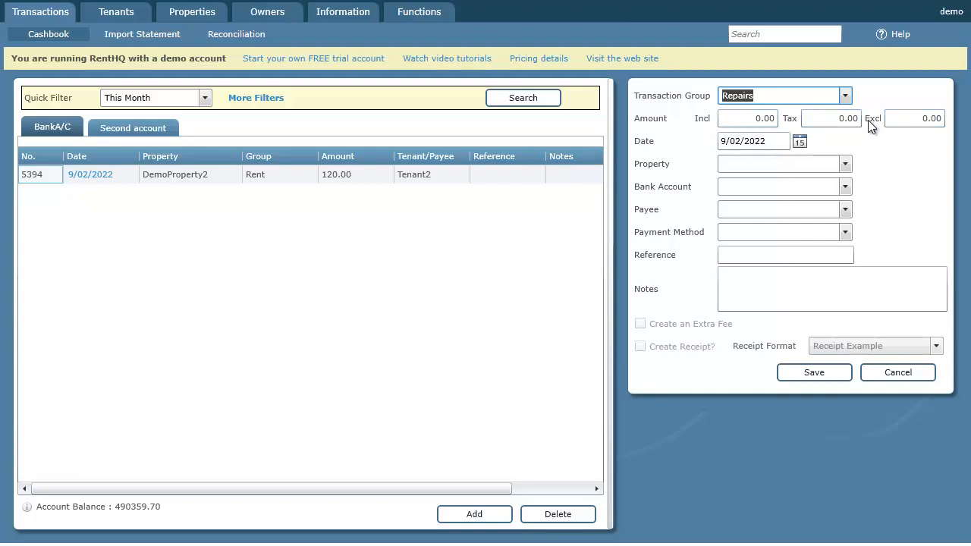
{"action": "key", "text": "Tab"}
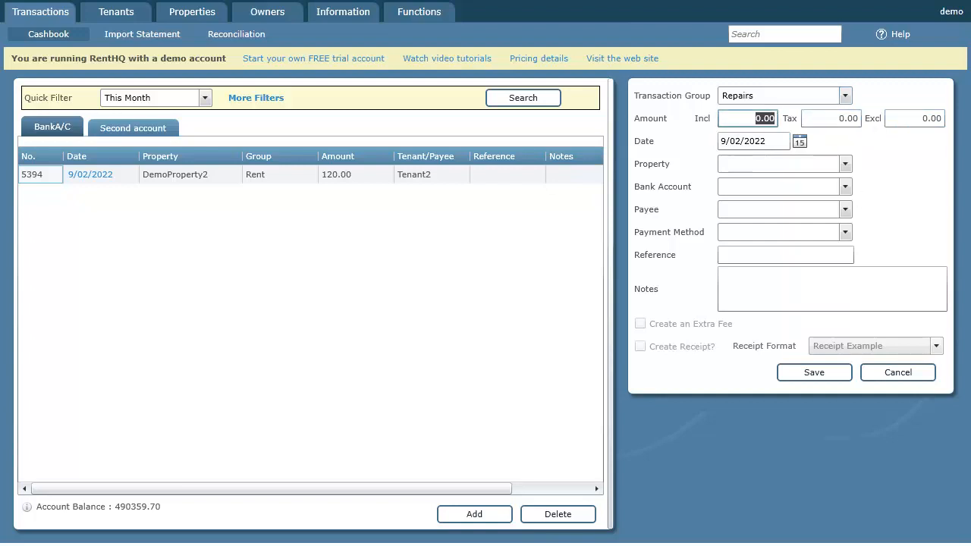
{"action": "type", "text": "100"}
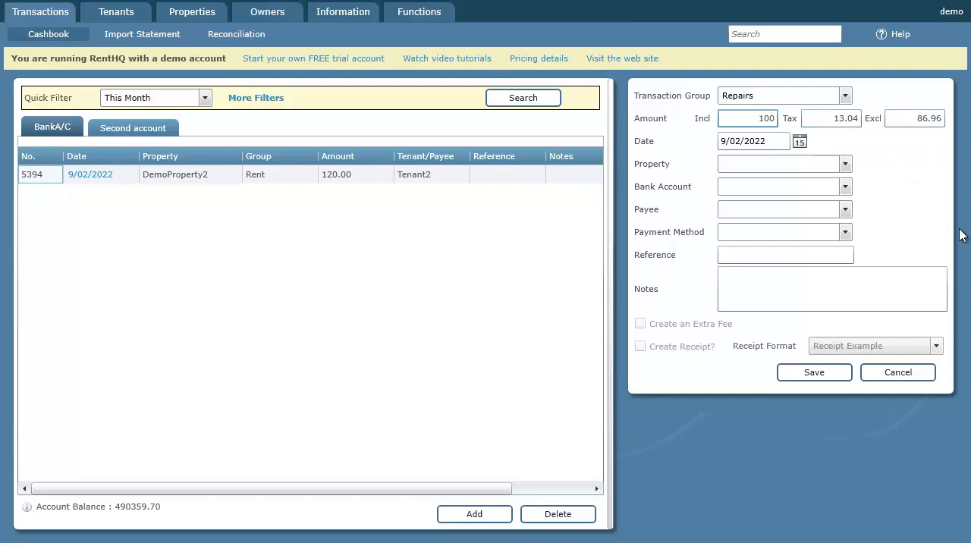
Assign the repairs transaction to the property DemoProperty2 and enter Mr Plumber as a new payee
{"action": "left_click", "coordinate": [845, 164]}
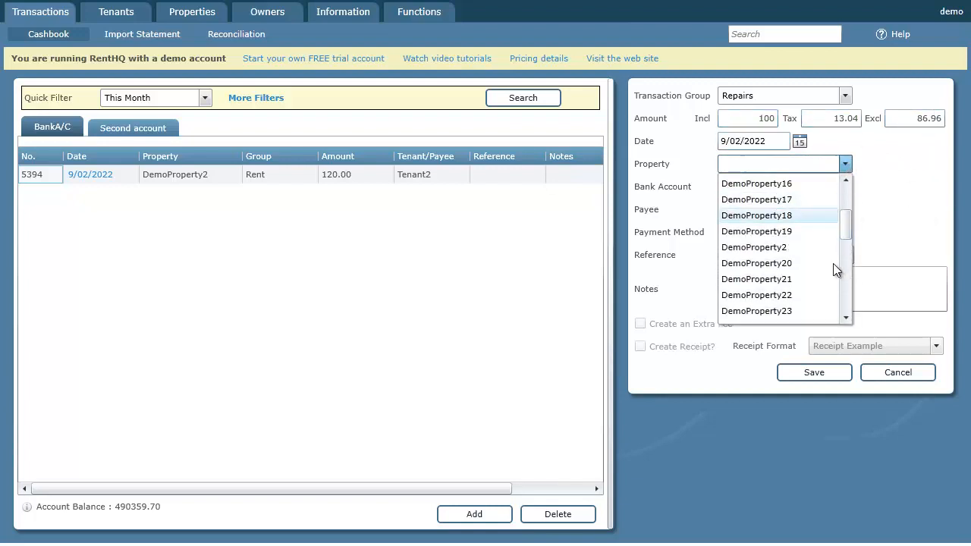
{"action": "left_click", "coordinate": [789, 248]}
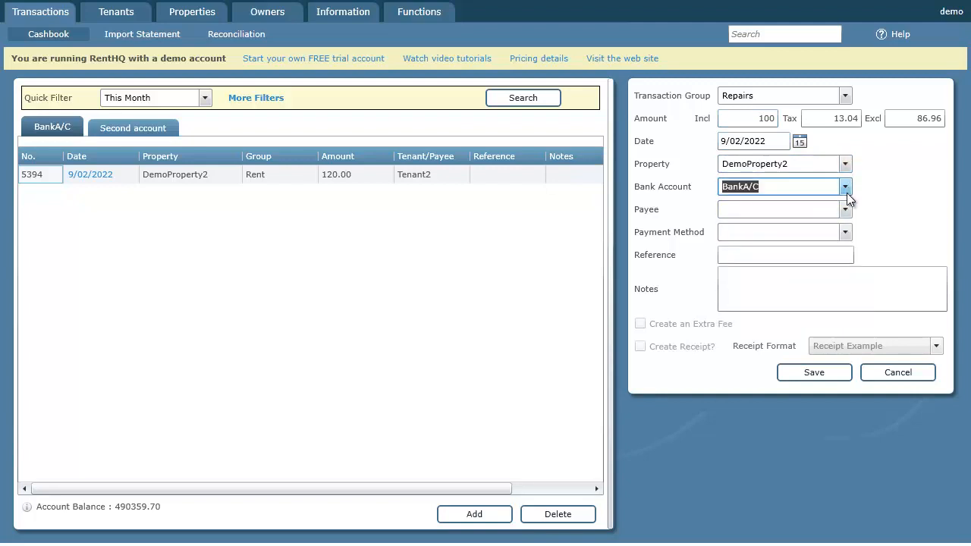
{"action": "left_click", "coordinate": [846, 208]}
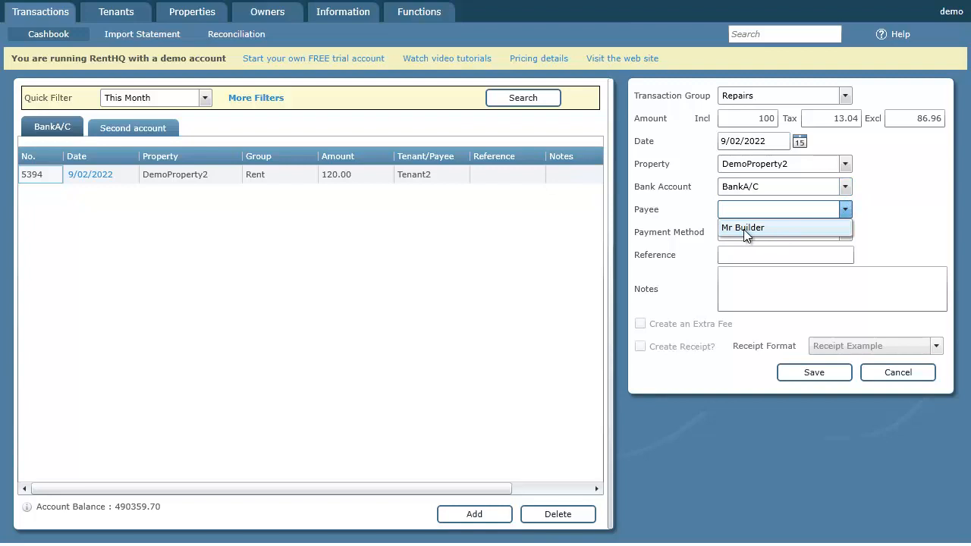
{"action": "left_click", "coordinate": [835, 217]}
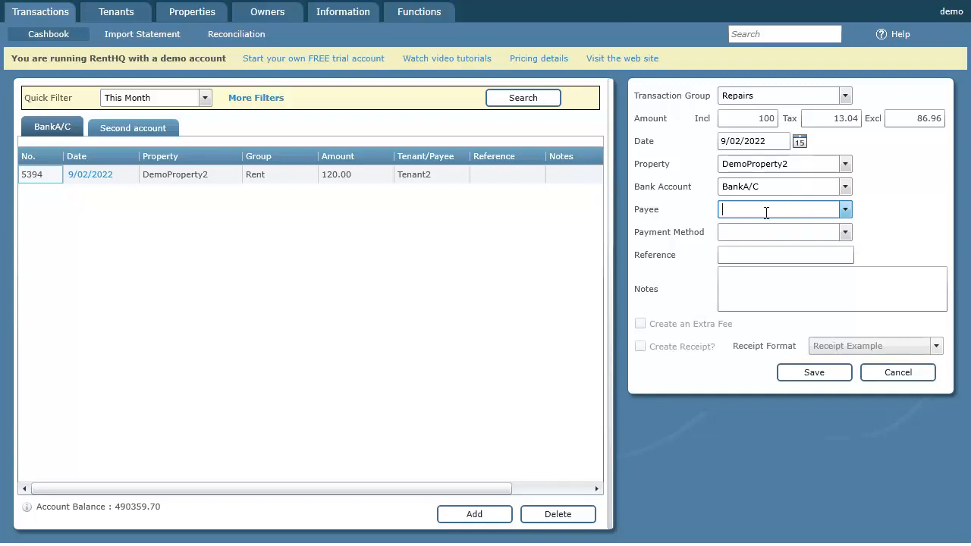
{"action": "type", "text": "Mr Plumber"}
{"action": "key", "text": "Tab"}
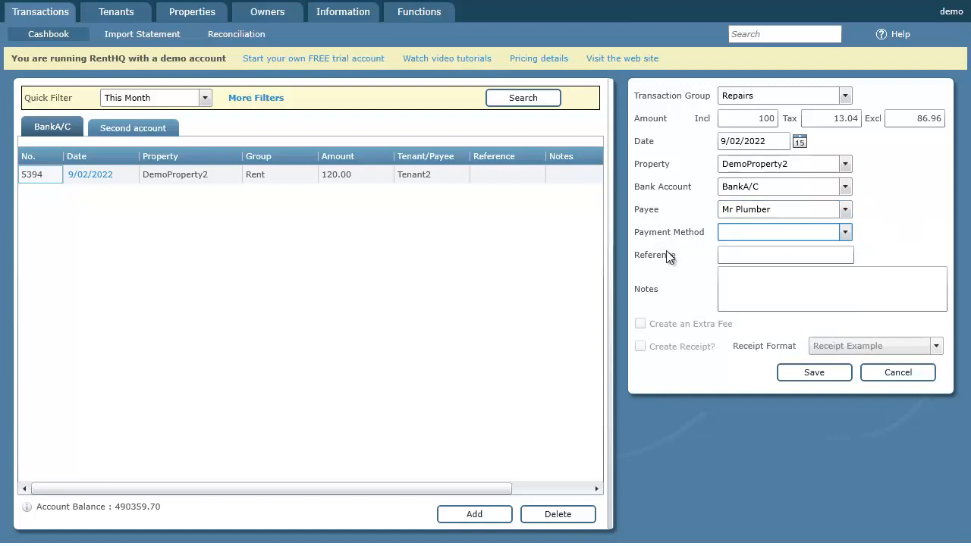
Save the repairs transaction, and select the rent entry and the repairs entry in turn in the BankA/C list
{"action": "left_click", "coordinate": [813, 372]}
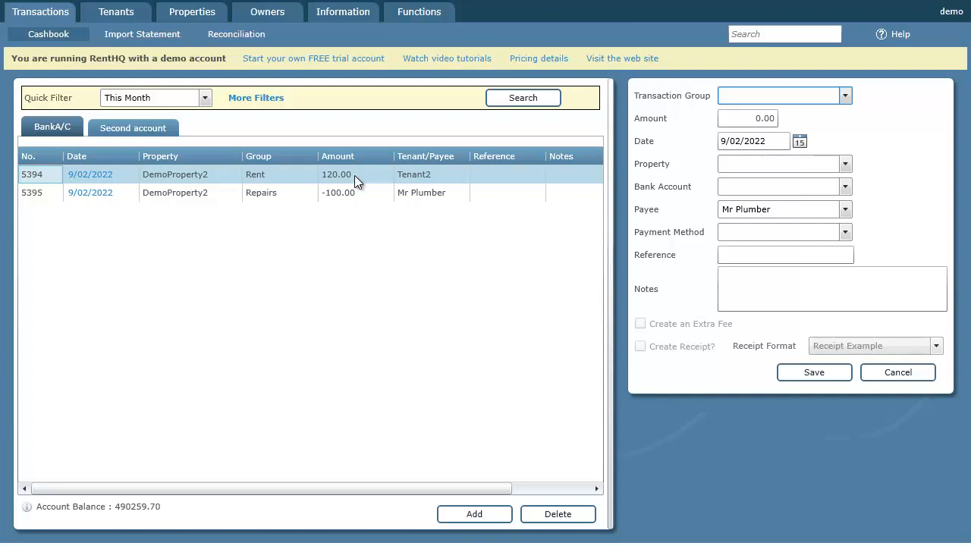
{"action": "left_click", "coordinate": [271, 175]}
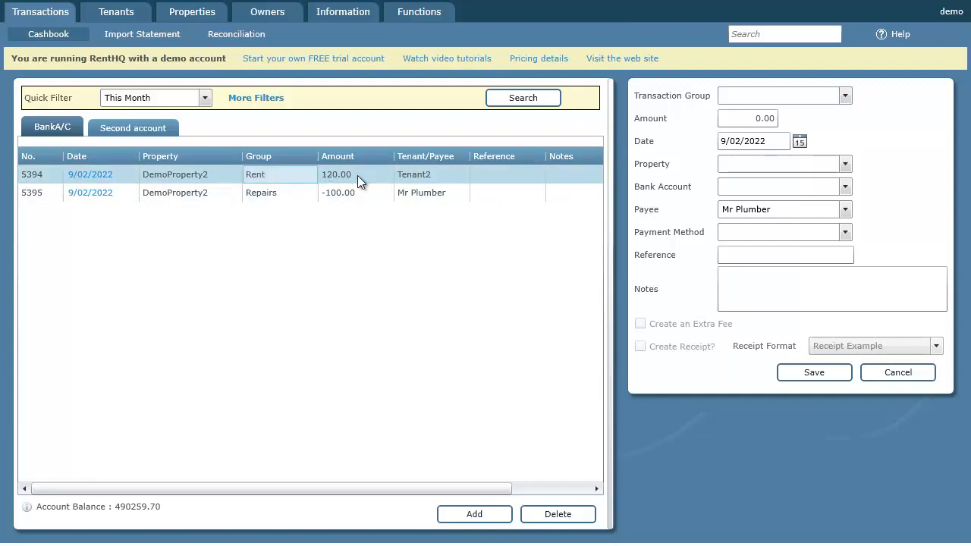
{"action": "left_click", "coordinate": [249, 195]}
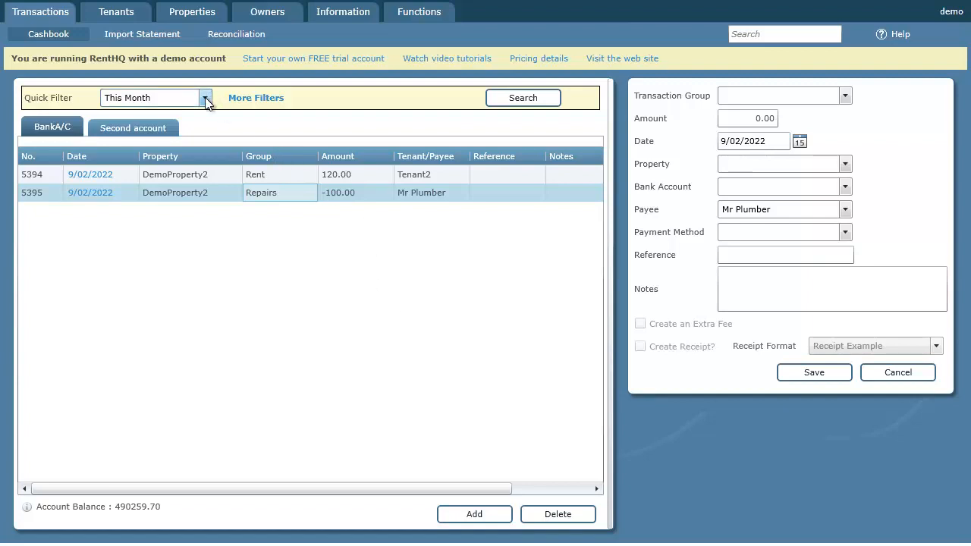
Expand the cashbook filters and search for transactions in the Rent group from the last 7 days
{"action": "left_click", "coordinate": [256, 99]}
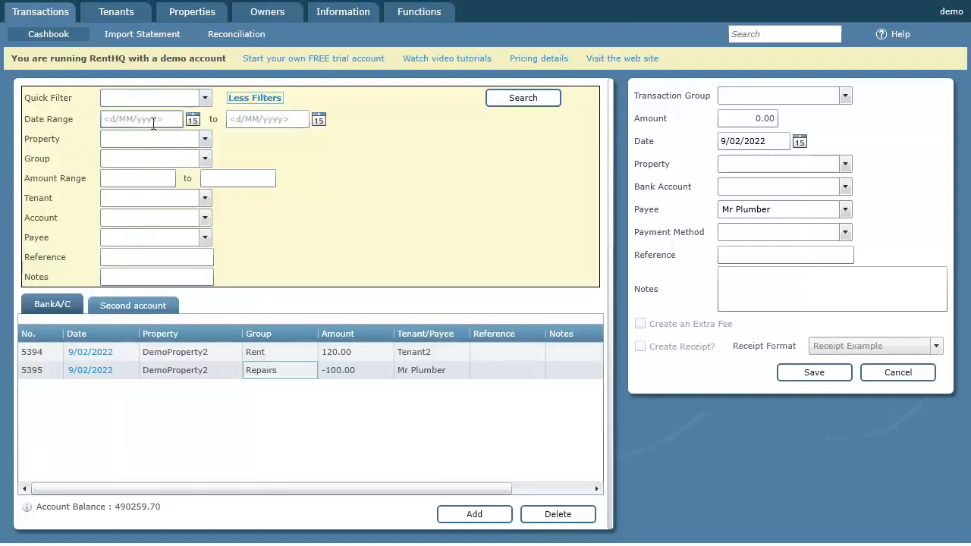
{"action": "left_click", "coordinate": [204, 98]}
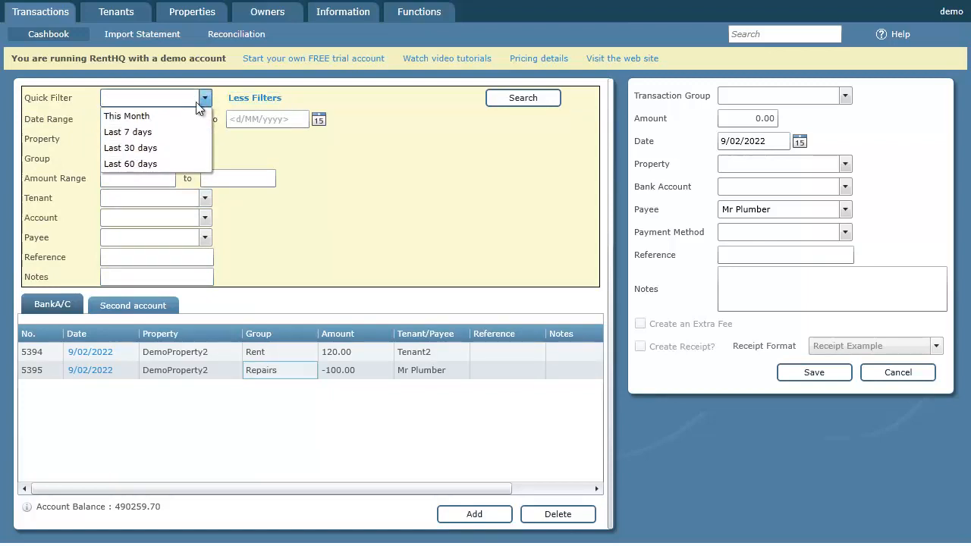
{"action": "left_click", "coordinate": [161, 133]}
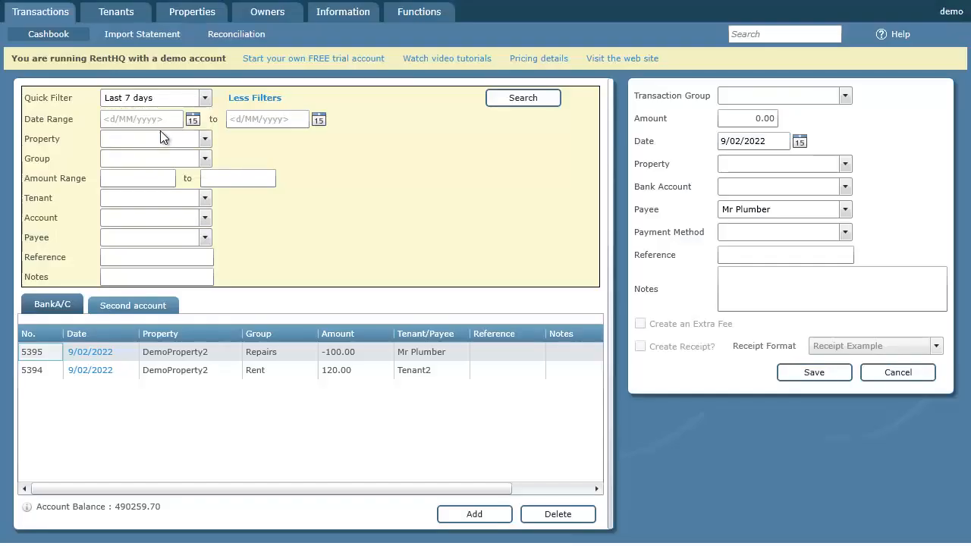
{"action": "left_click", "coordinate": [205, 158]}
{"action": "left_click", "coordinate": [132, 208]}
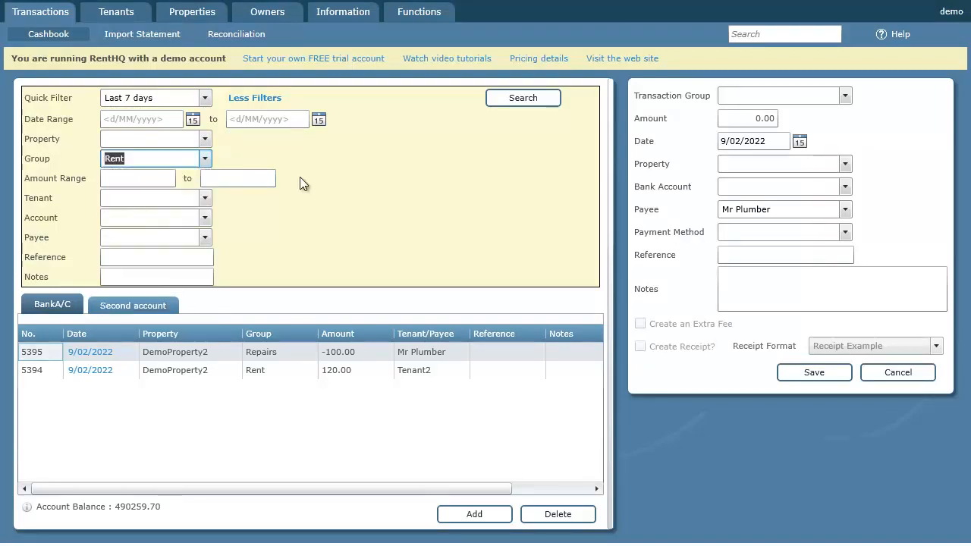
{"action": "left_click", "coordinate": [521, 96]}
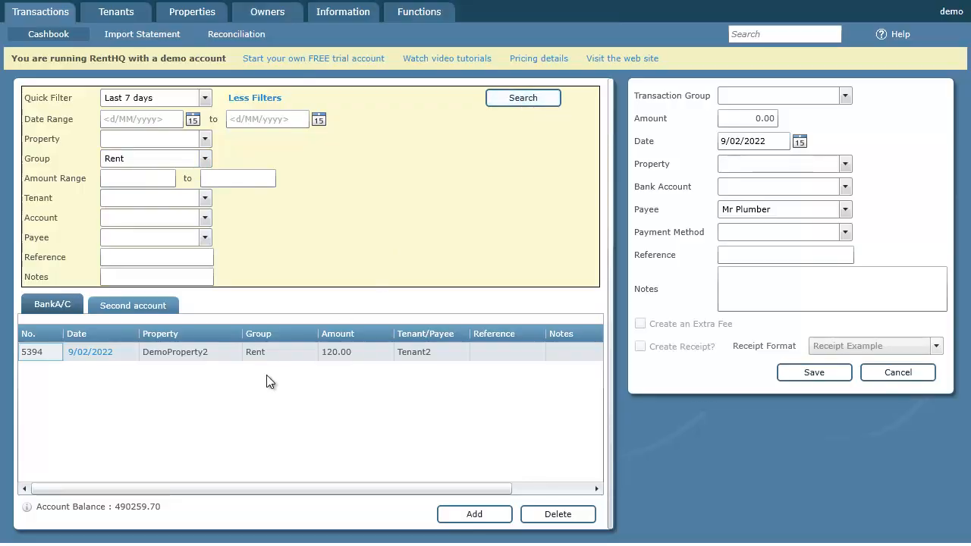
Change the filter group to Repairs and search the last 7 days' cashbook transactions again
{"action": "left_click", "coordinate": [206, 160]}
{"action": "left_click_drag", "start_coordinate": [208, 226], "coordinate": [207, 296]}
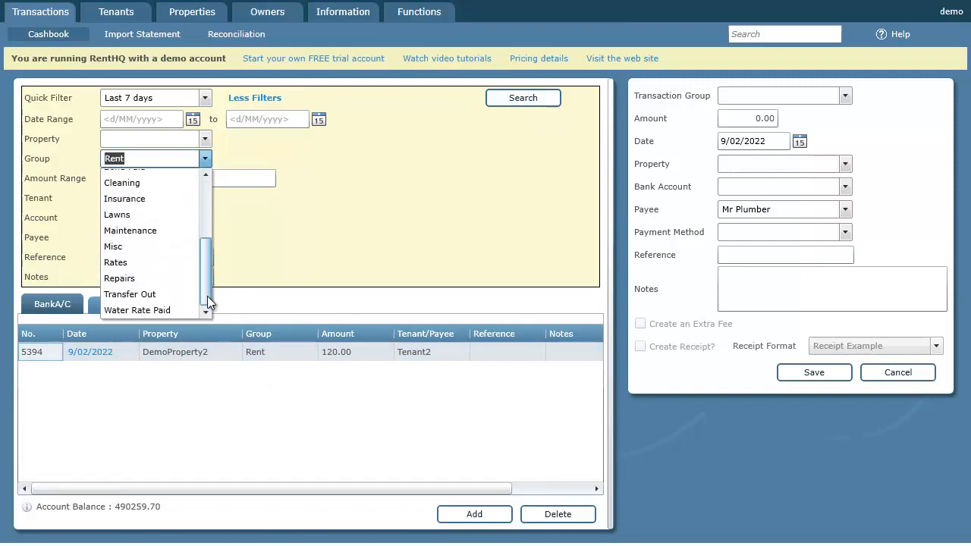
{"action": "left_click", "coordinate": [142, 278]}
{"action": "left_click", "coordinate": [534, 99]}
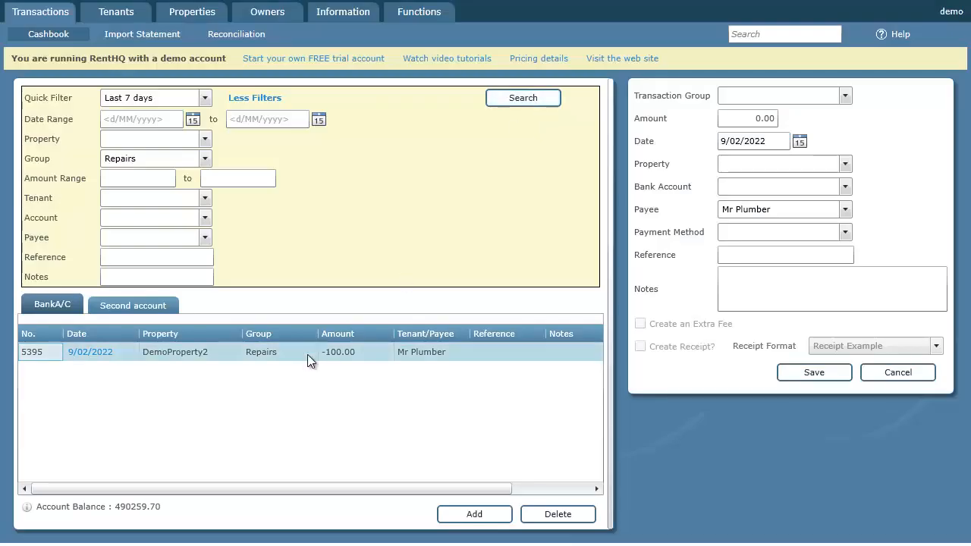